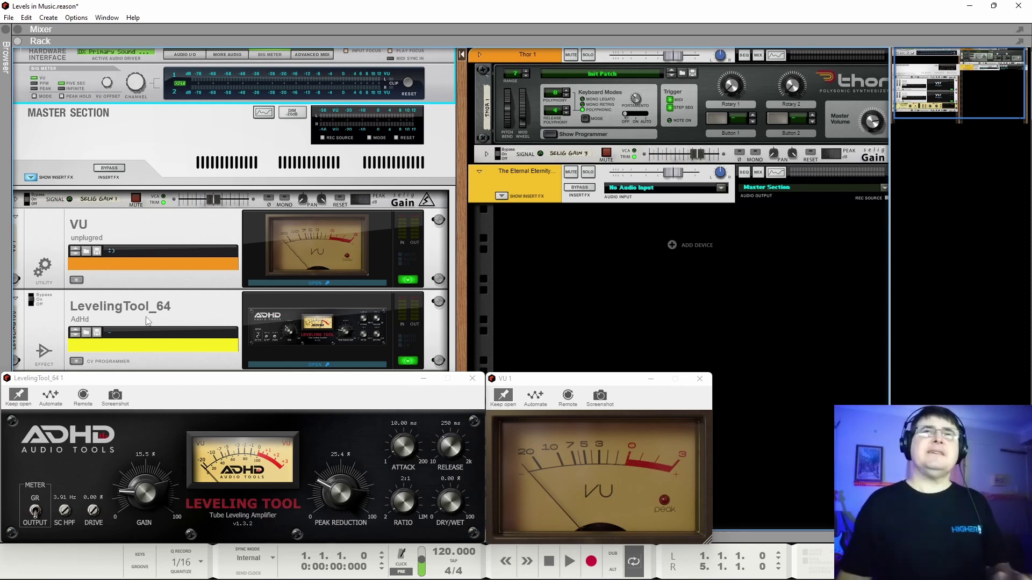
- Switch the Big Meter to Peak mode and set the trim gain of Thor's Selig Gain to 9.0 dB
click(32, 96)
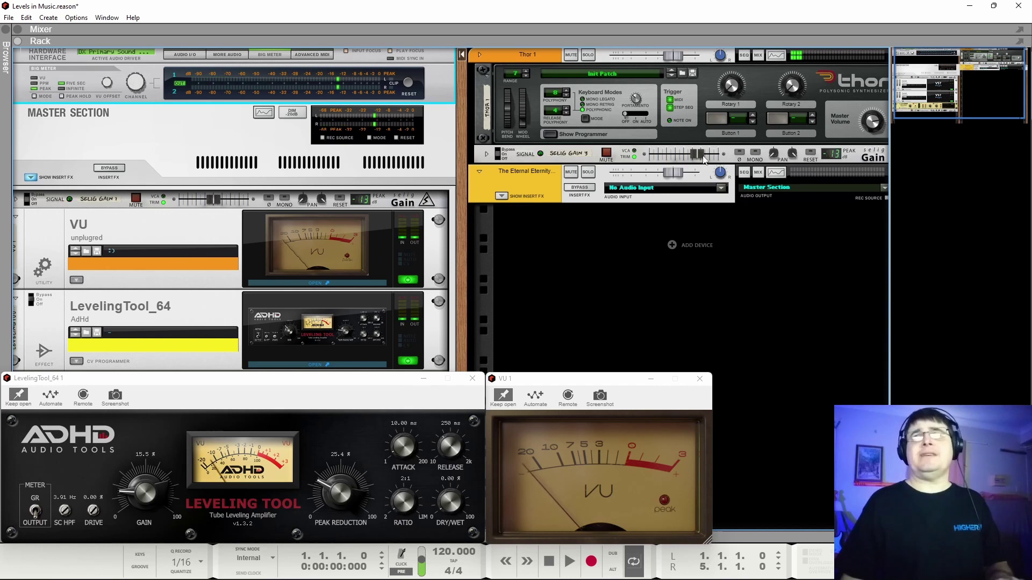
mouse_move(697, 154)
mouse_down()
mouse_move(728, 165)
mouse_move(697, 162)
mouse_up()
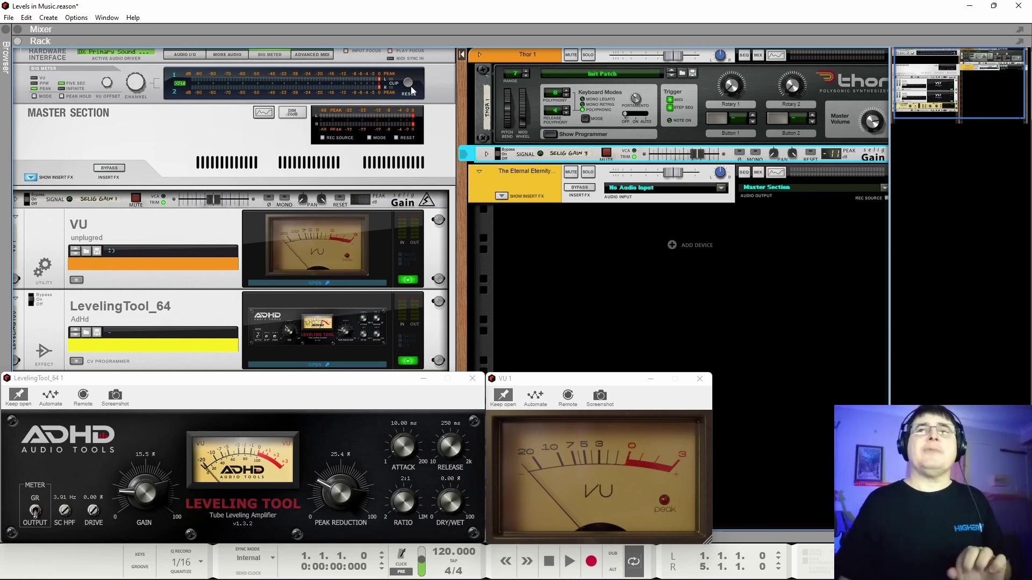
click(445, 89)
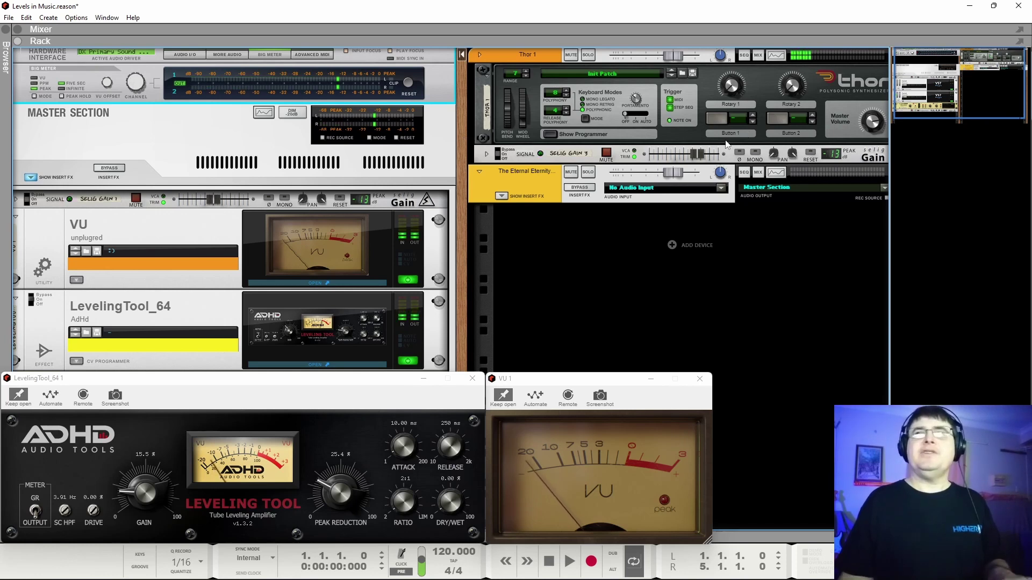
mouse_move(697, 159)
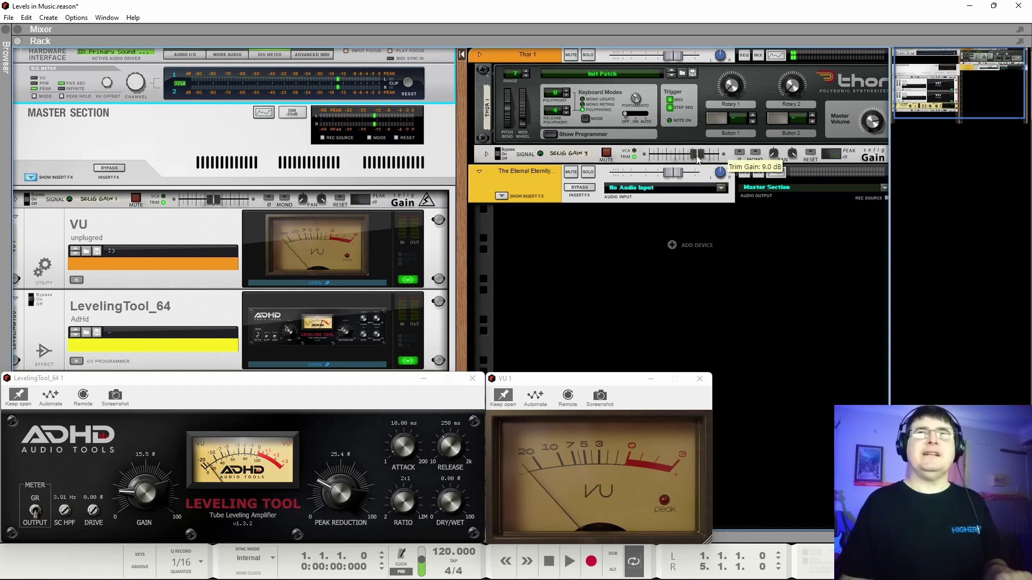
- Switch the Big Meter to VU mode and raise the trim gain of Thor's Selig Gain to 20.1 dB
click(34, 98)
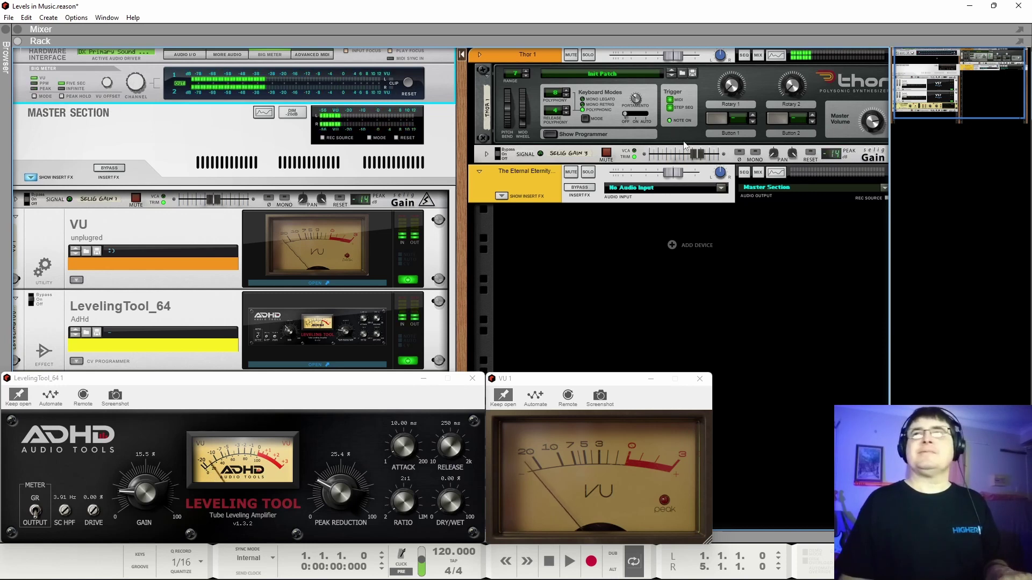
drag(697, 156, 711, 153)
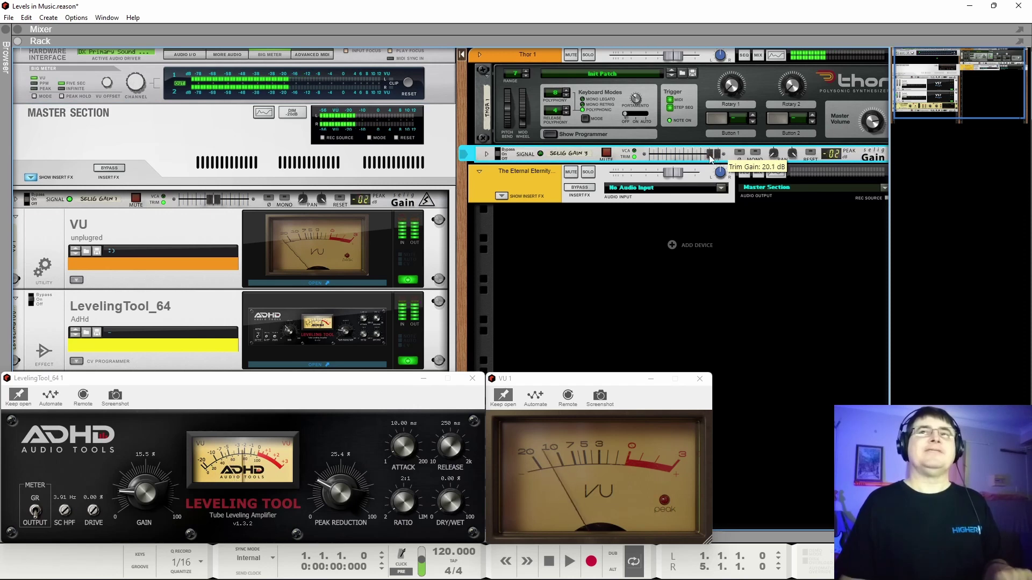
- Switch the Big Meter to Peak mode, and from there to its combined VU and Peak mode
click(35, 96)
click(34, 96)
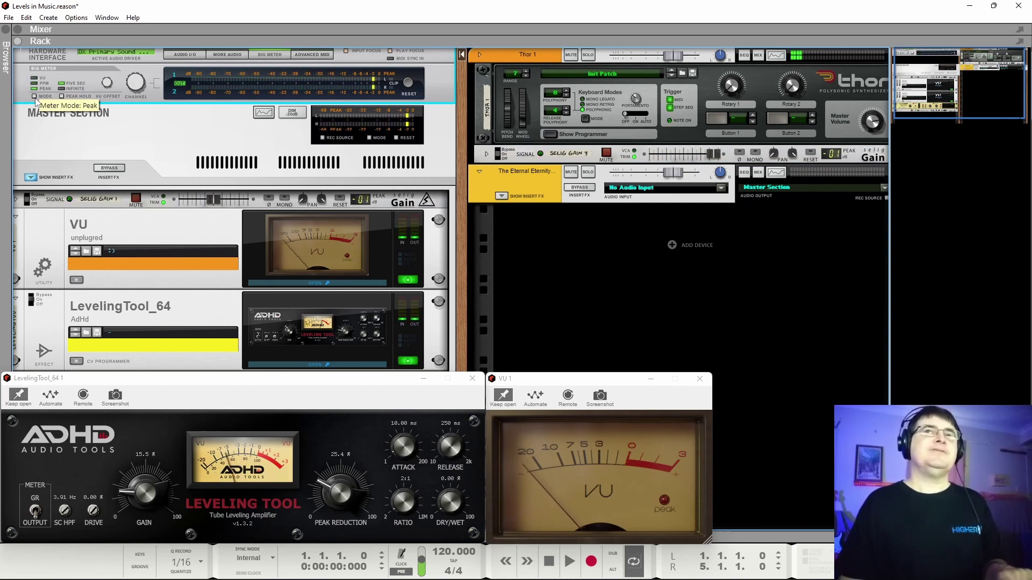
click(35, 98)
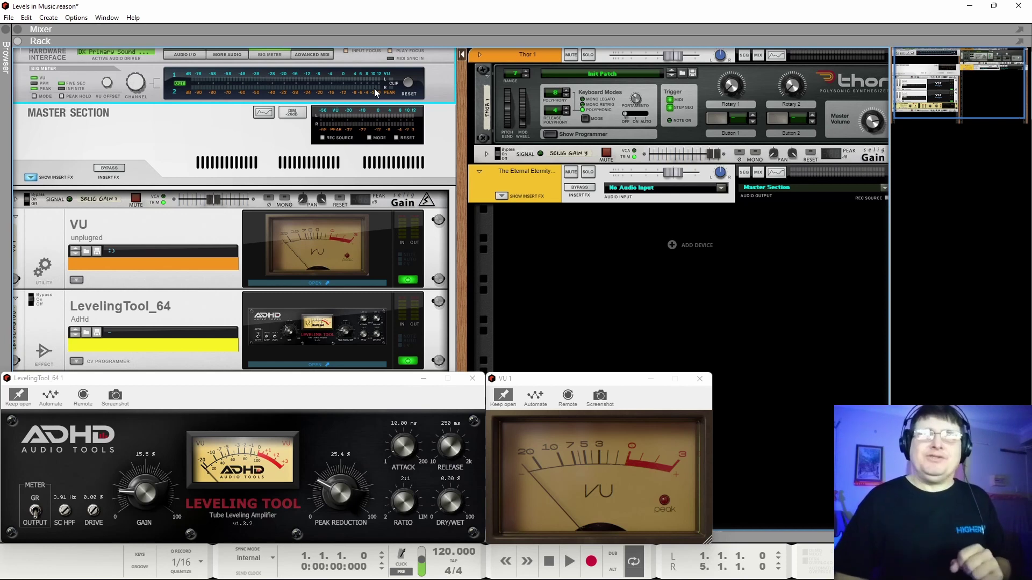
- Lower the trim gain of Thor's Selig Gain back to its earlier setting and select the Thor device
click(362, 201)
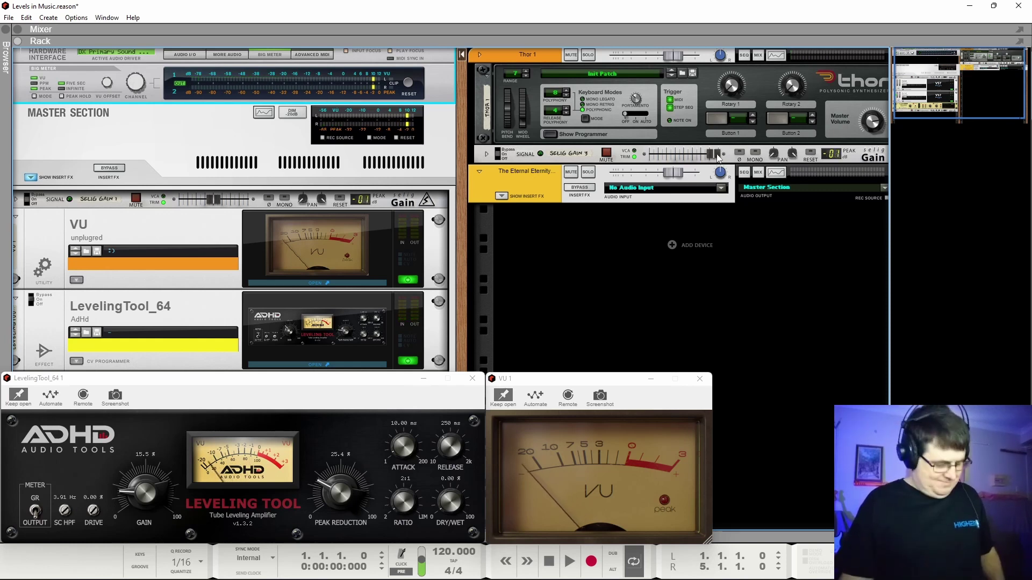
drag(717, 155, 703, 160)
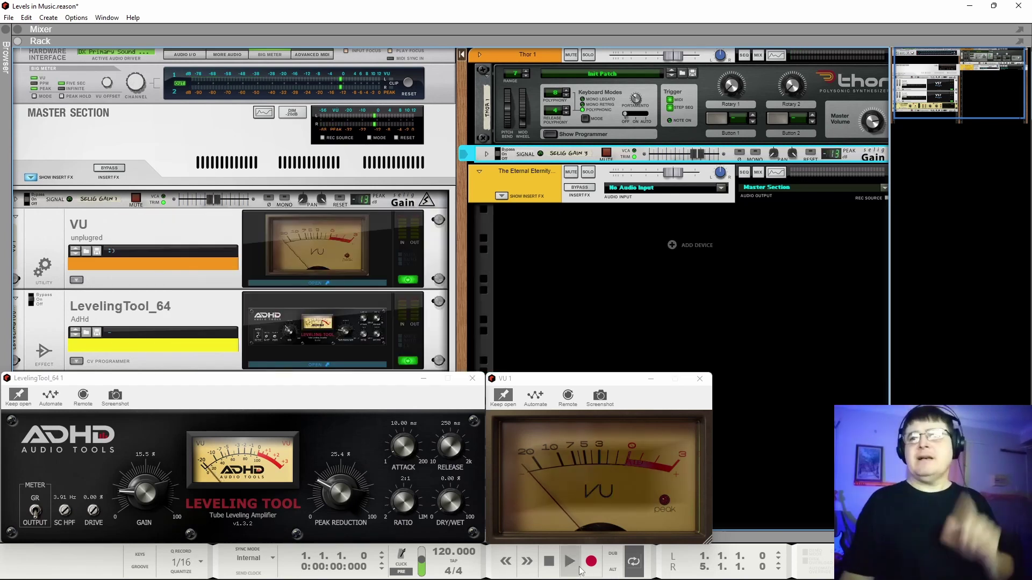
click(699, 86)
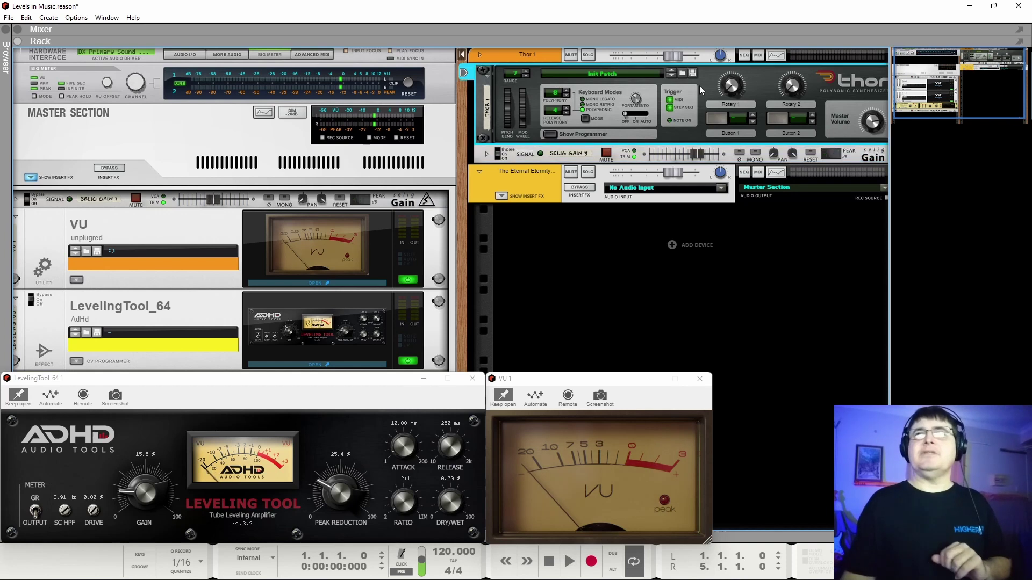
- Play the track in short passes to compare the readings of the Big Meter and the VU meter
click(569, 567)
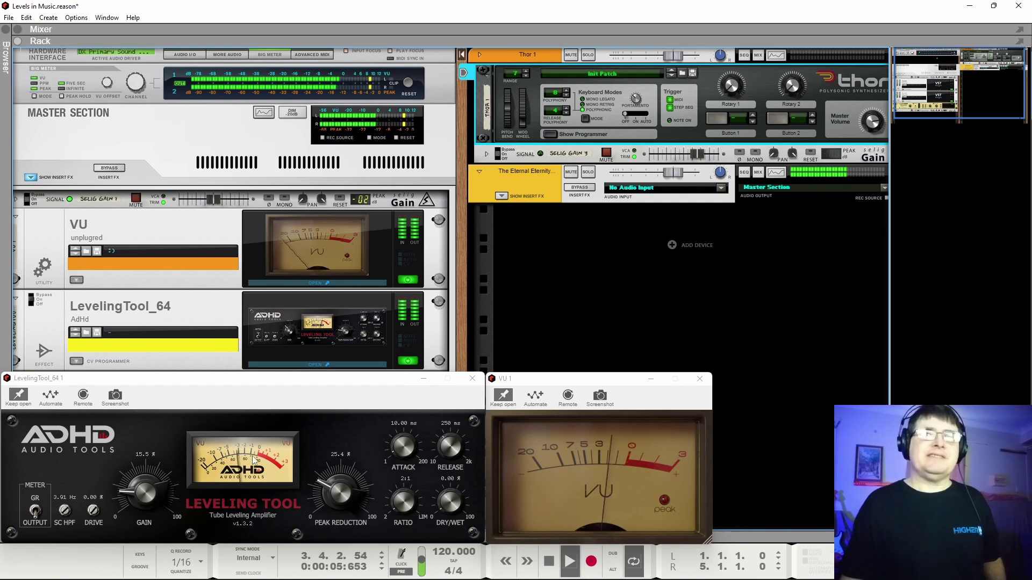
key(space)
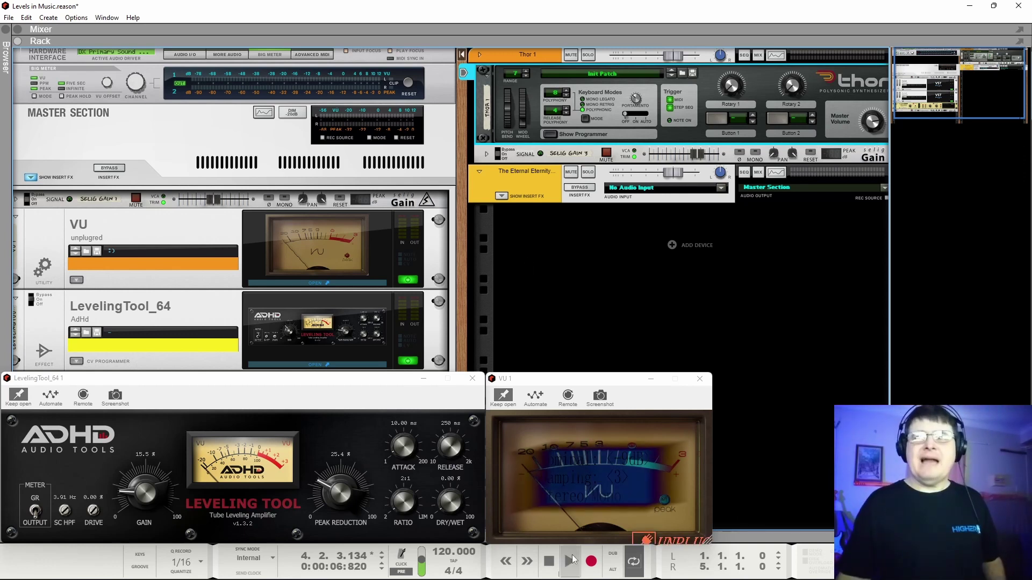
click(572, 559)
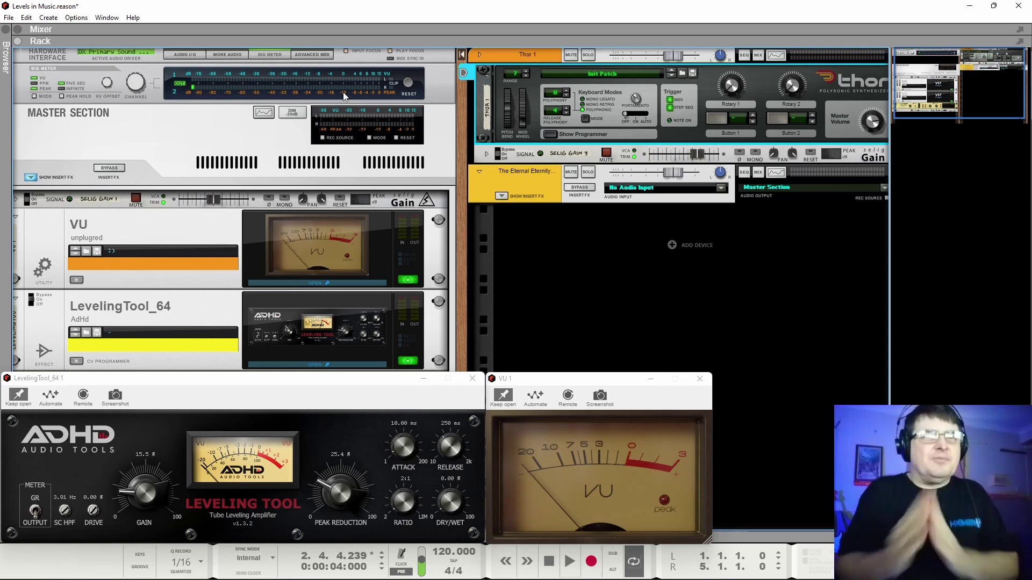
- Play the track while raising the trim gain of Selig Gain 1 until the VU meter's peak light comes on, and stop playback
key(space)
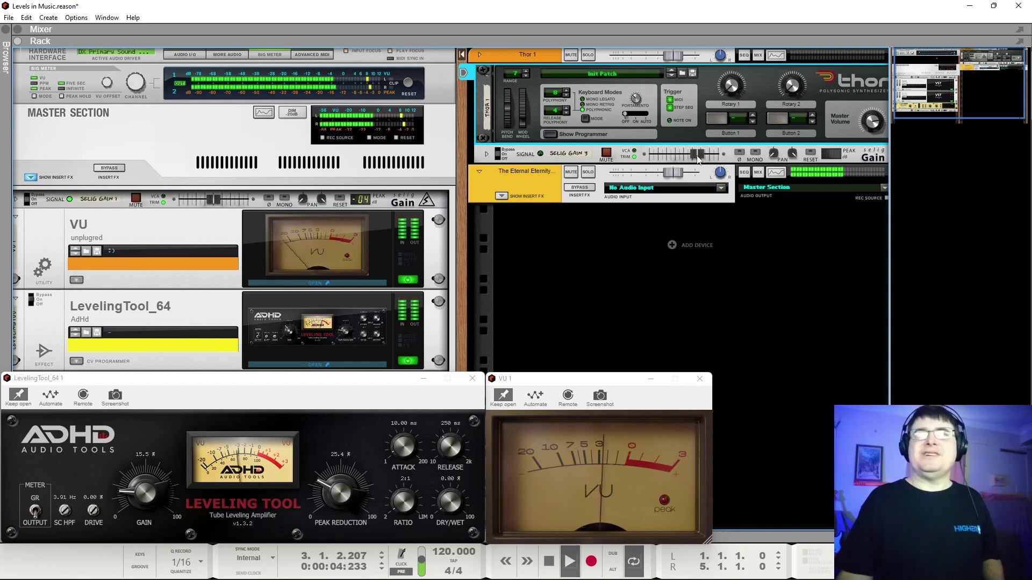
click(214, 199)
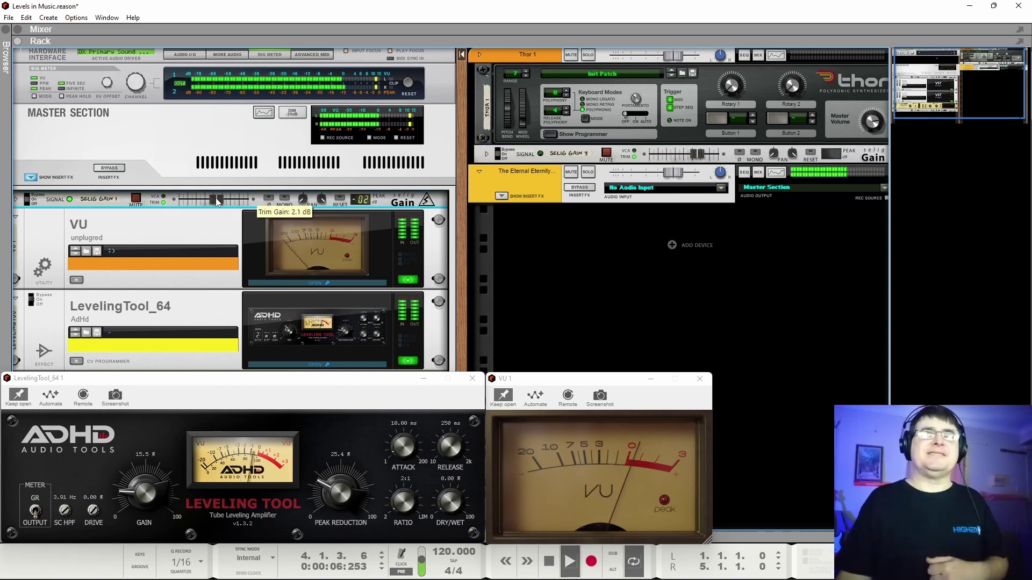
drag(217, 199, 239, 200)
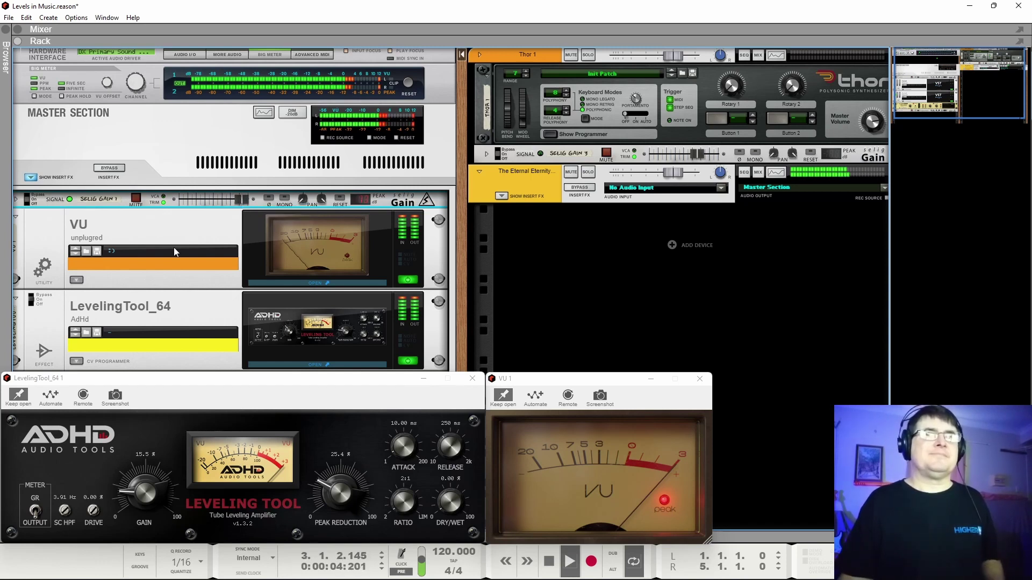
key(space)
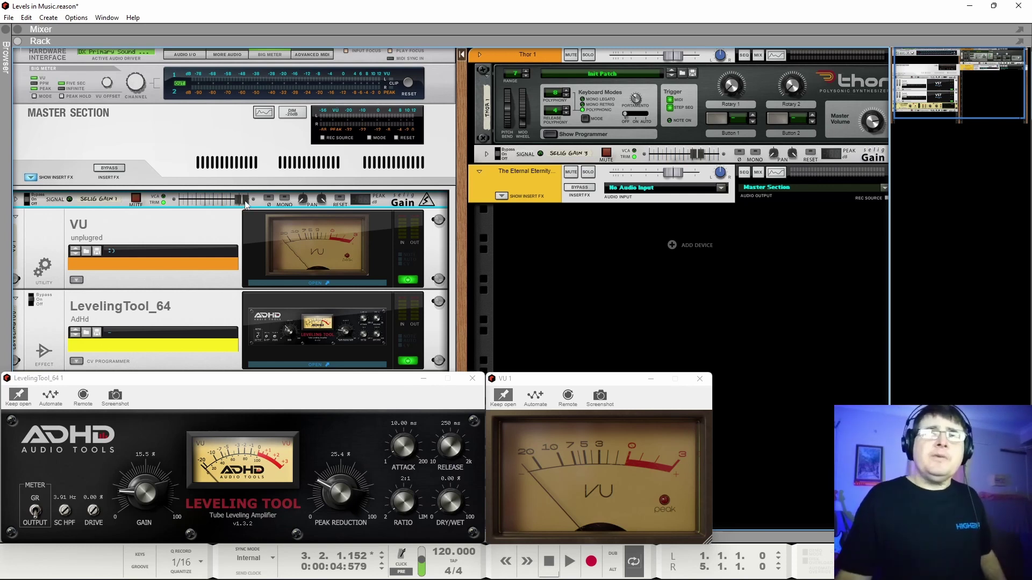
- Return the trim gain of Selig Gain 1 to the middle and play the track to check its average and peak levels
drag(245, 202, 219, 223)
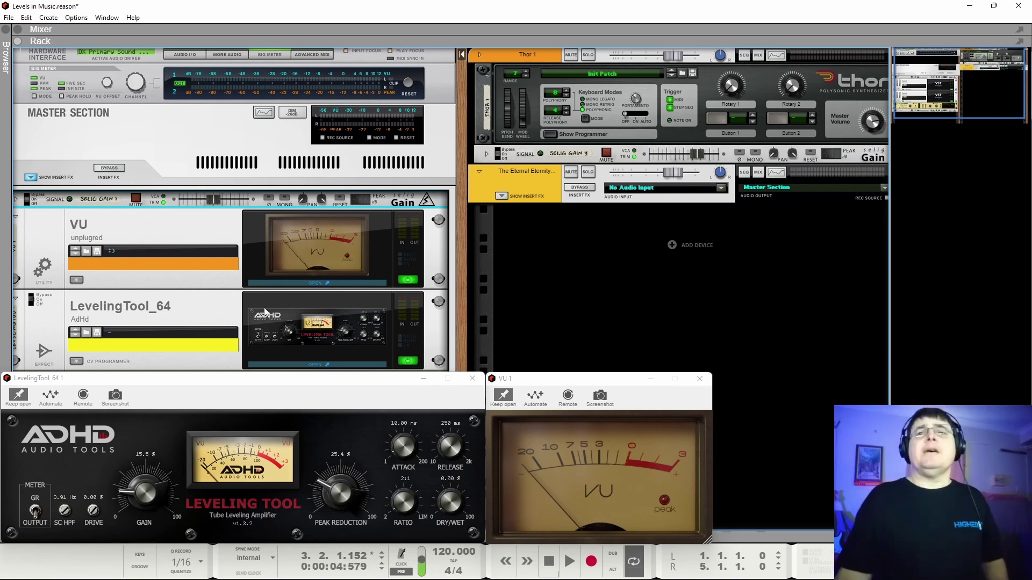
mouse_move(543, 453)
key(space)
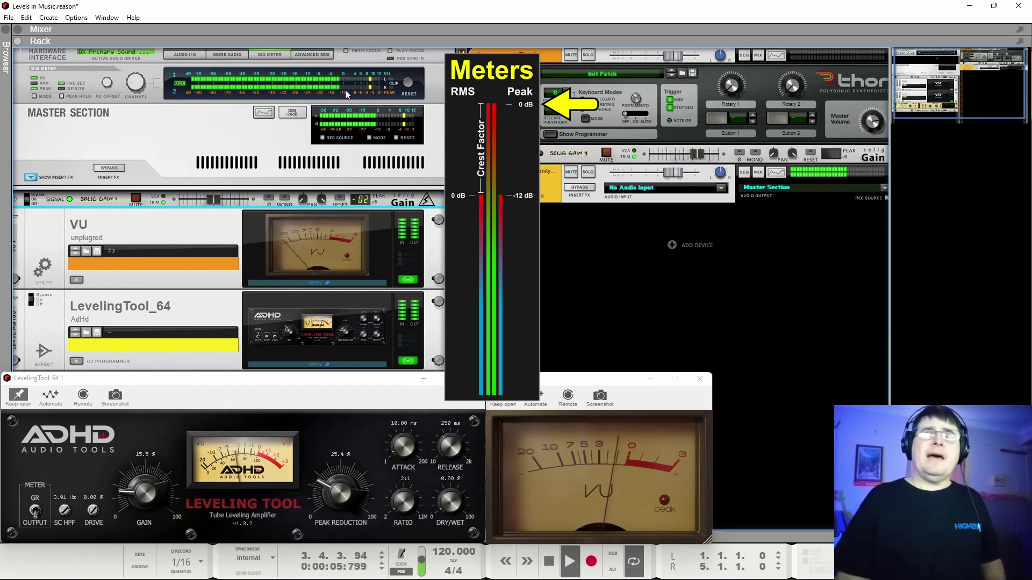
key(space)
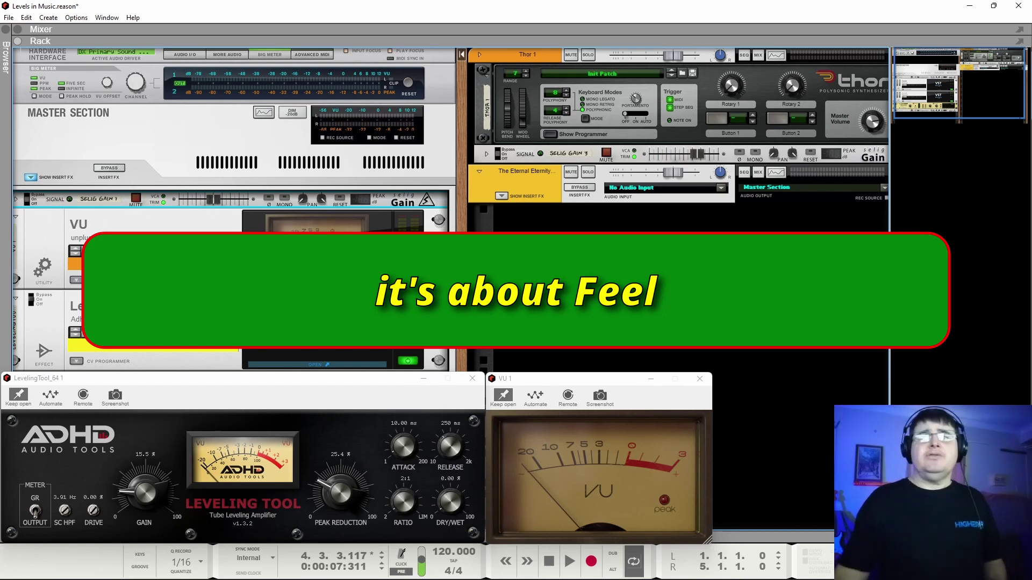
- Try a trim gain of -2.1 dB on Selig Gain 1 during playback, and reset it to its default
key(space)
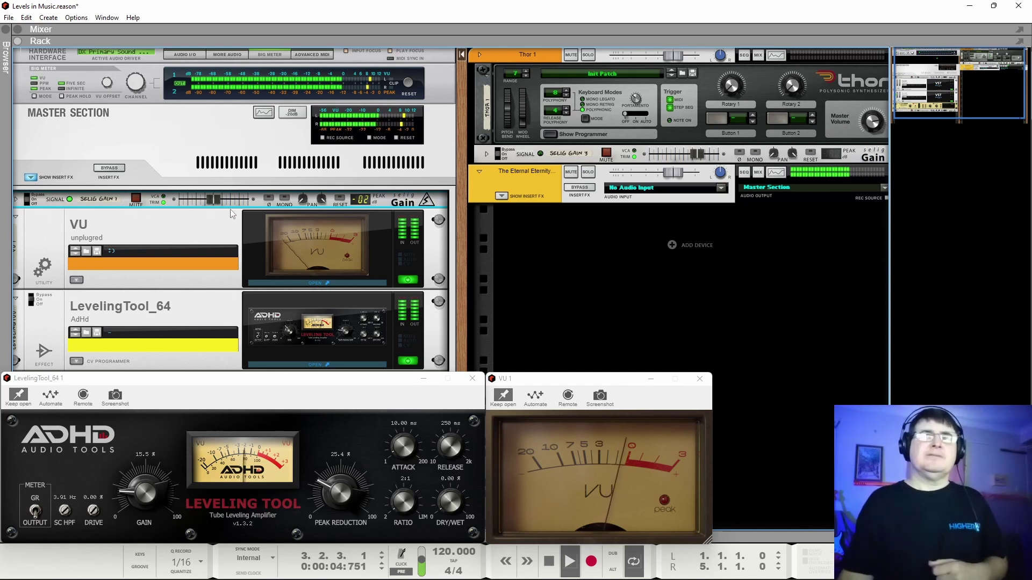
drag(217, 205, 218, 206)
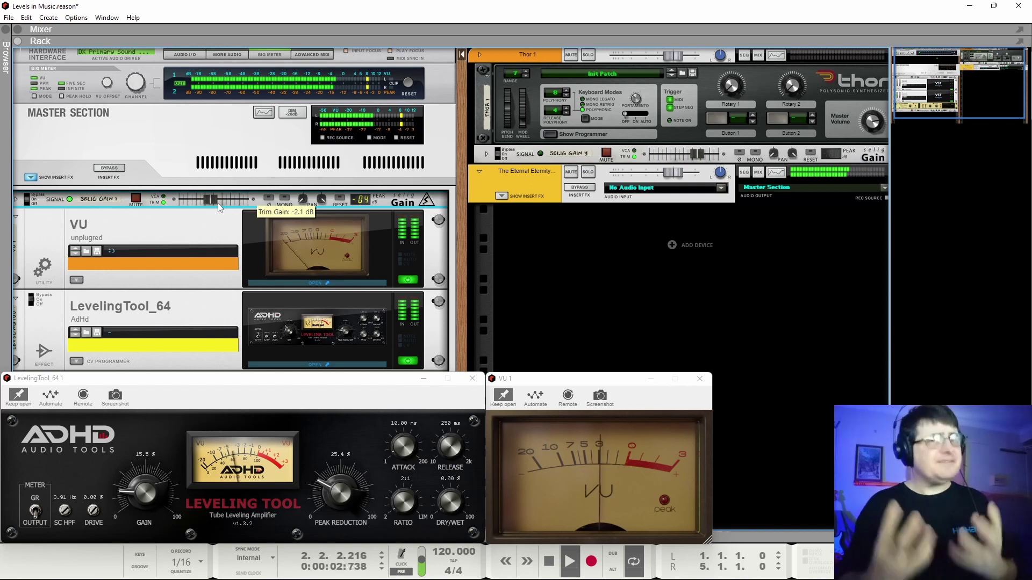
key(space)
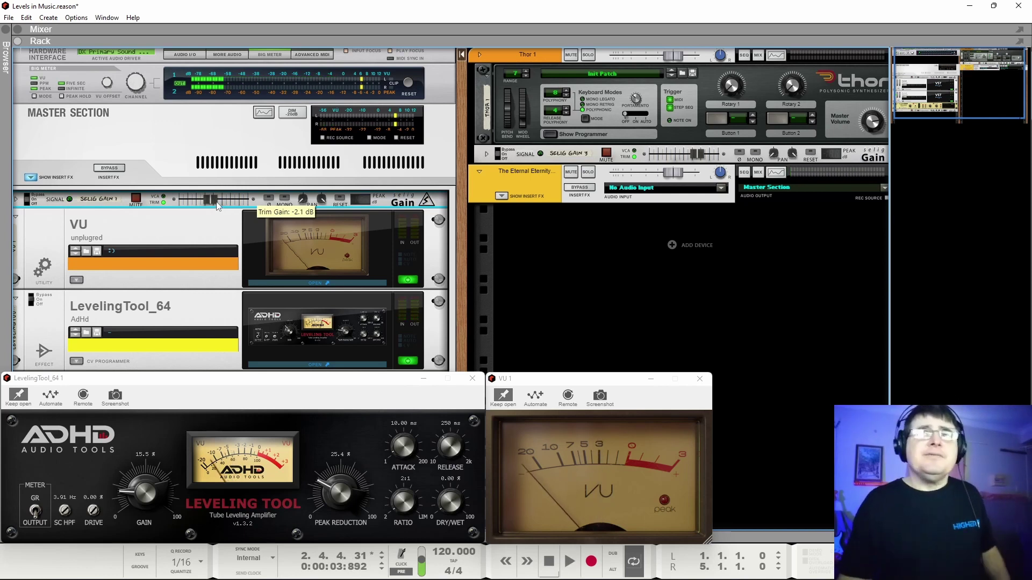
ctrl+click(215, 199)
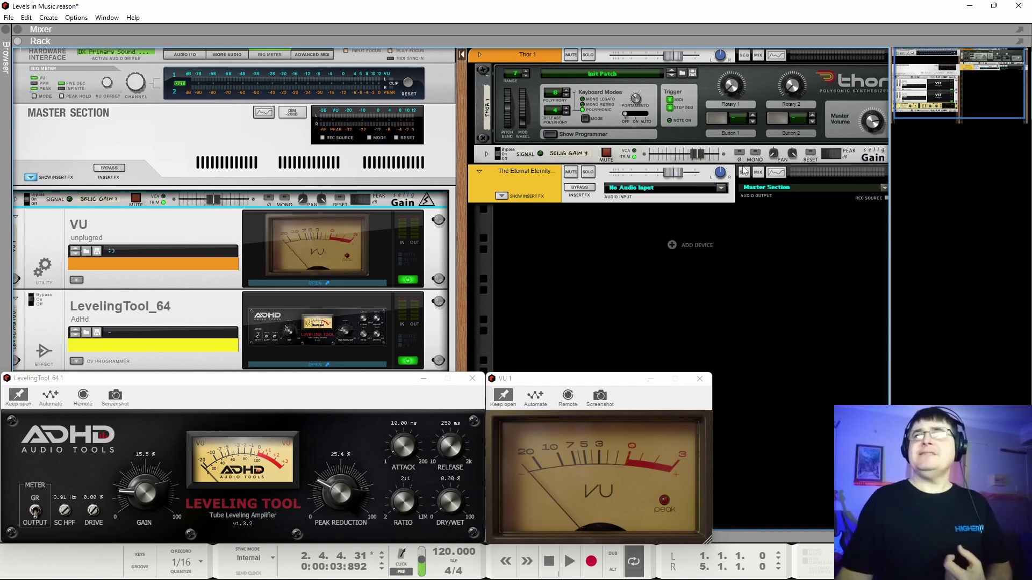
- Unfold the Selig Gain below Thor to view its full front panel, and fold it up again
click(873, 158)
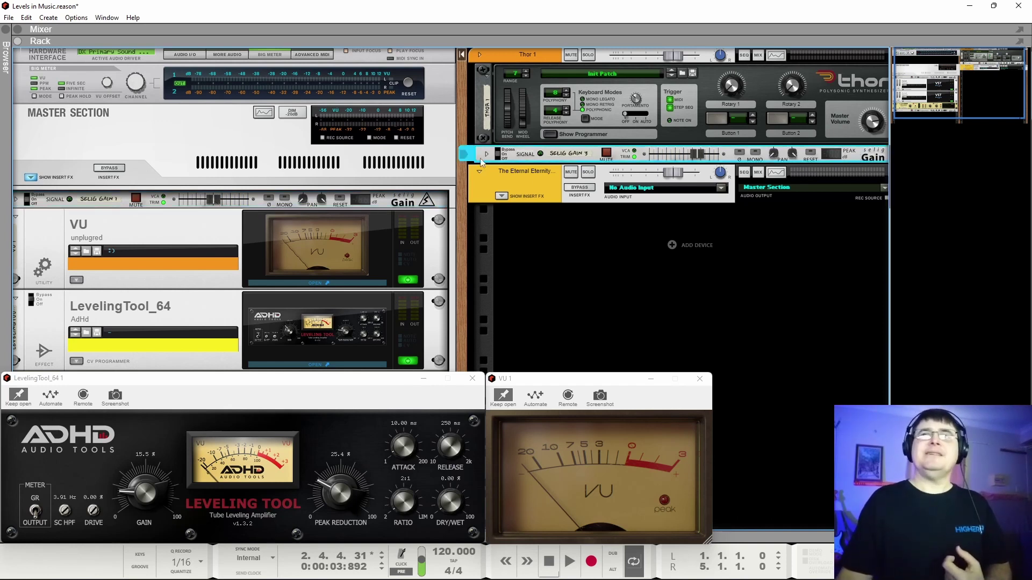
click(485, 154)
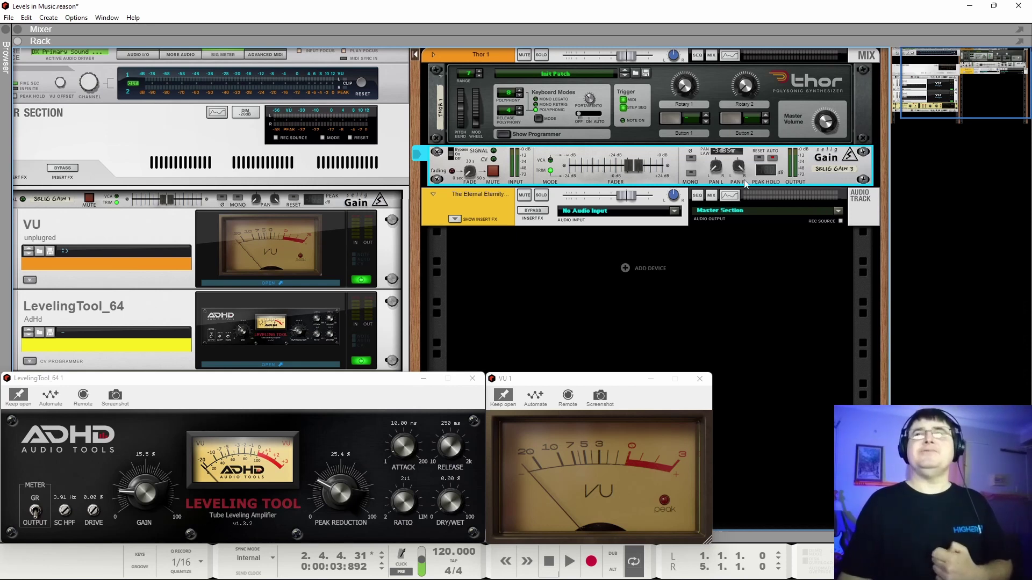
click(440, 154)
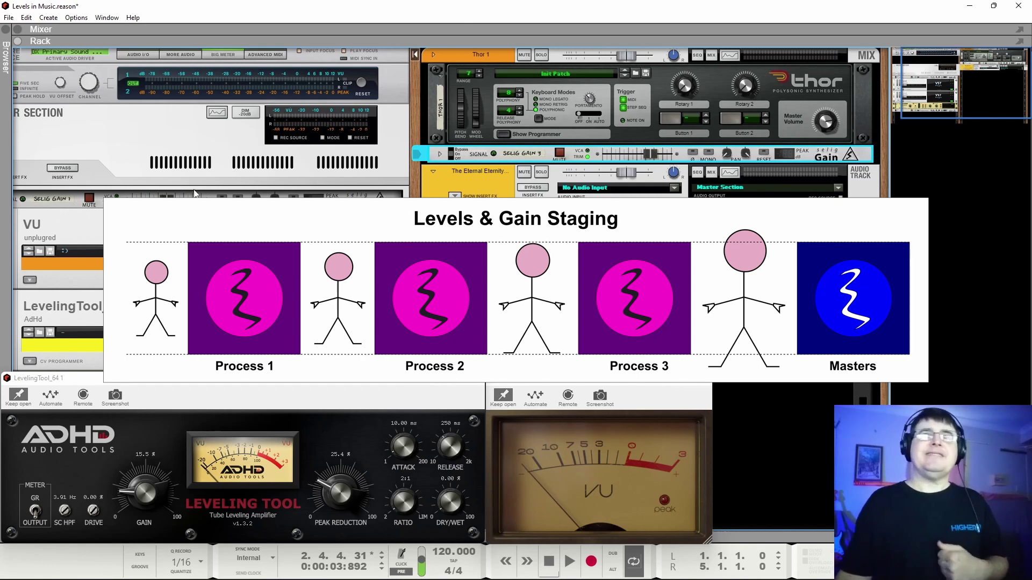
- Play a short part of the track to check its levels on the meters
key(space)
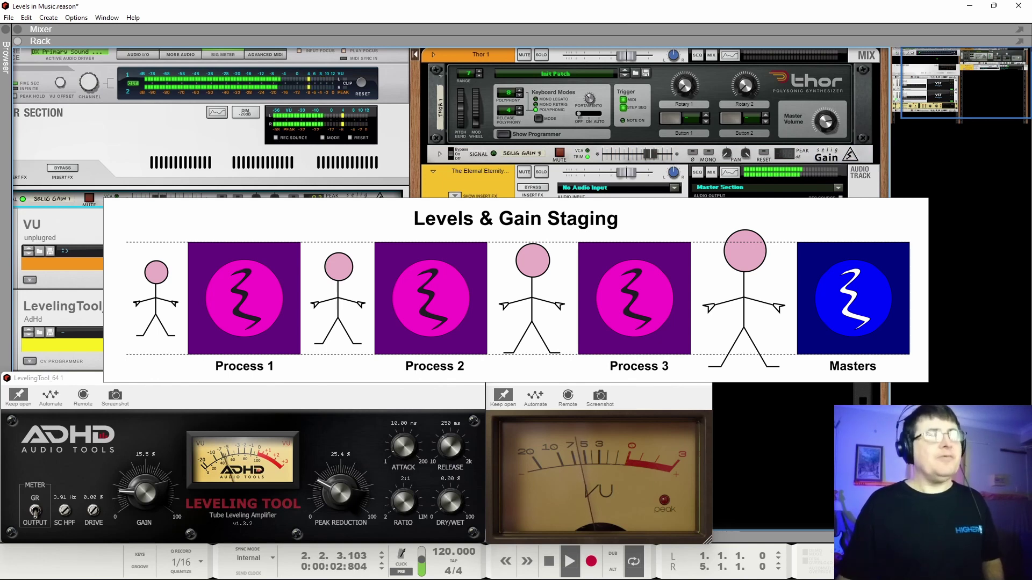
key(space)
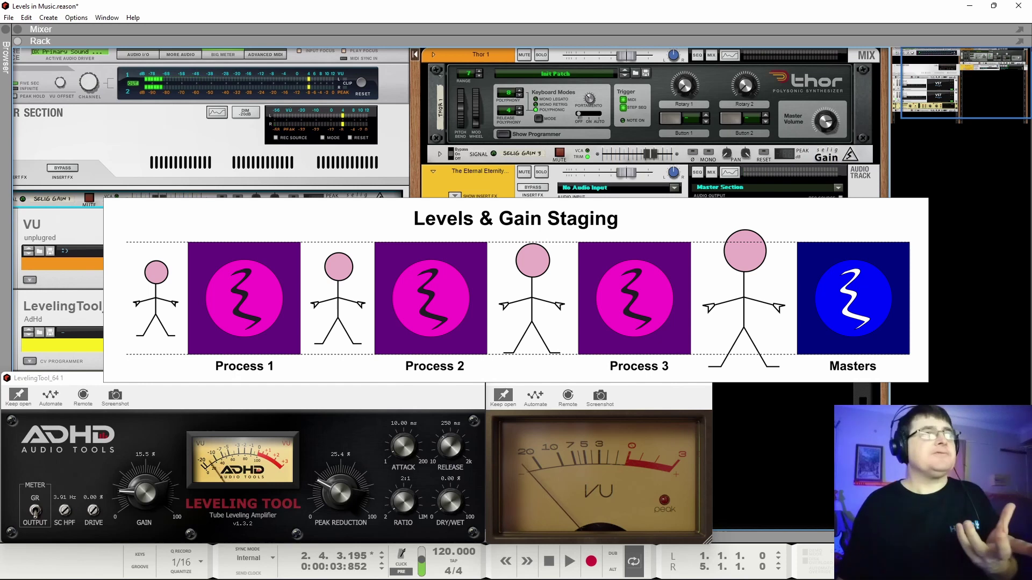
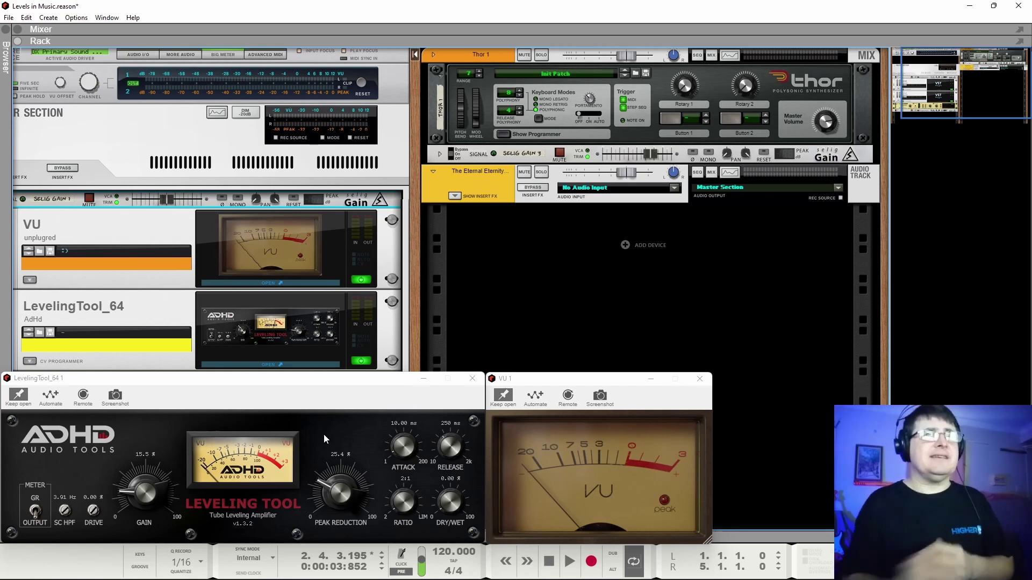
- Adjust the trim gain of Selig Gain 1 to -3.0 dB and play the track
mouse_move(166, 203)
mouse_down()
mouse_move(194, 203)
mouse_move(181, 202)
mouse_up()
drag(163, 203, 165, 206)
key(space)
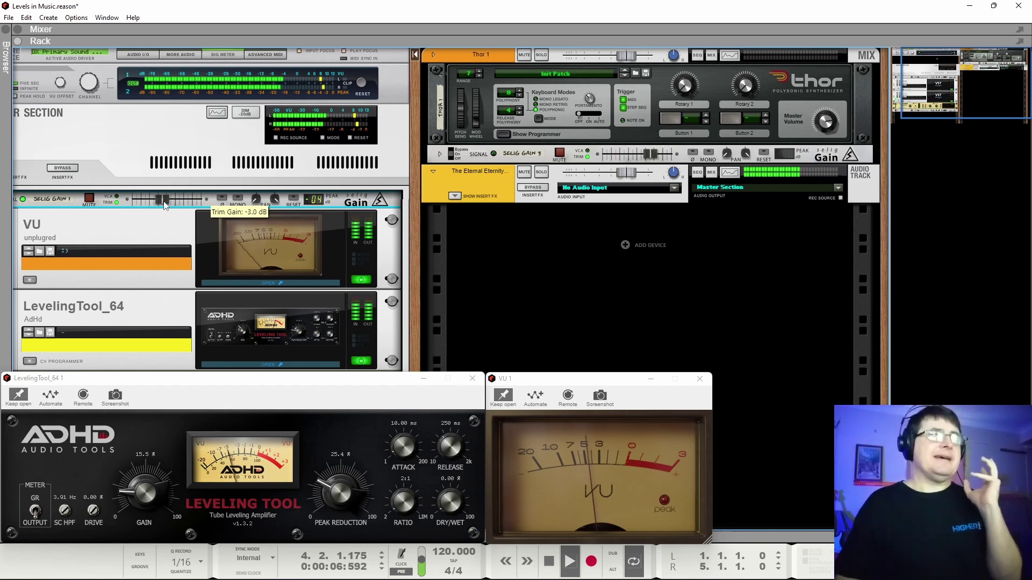
- Push the trim gain of Selig Gain 1 up to 24.0 dB, reset it to 0.0 dB and stop playback
drag(165, 206, 203, 203)
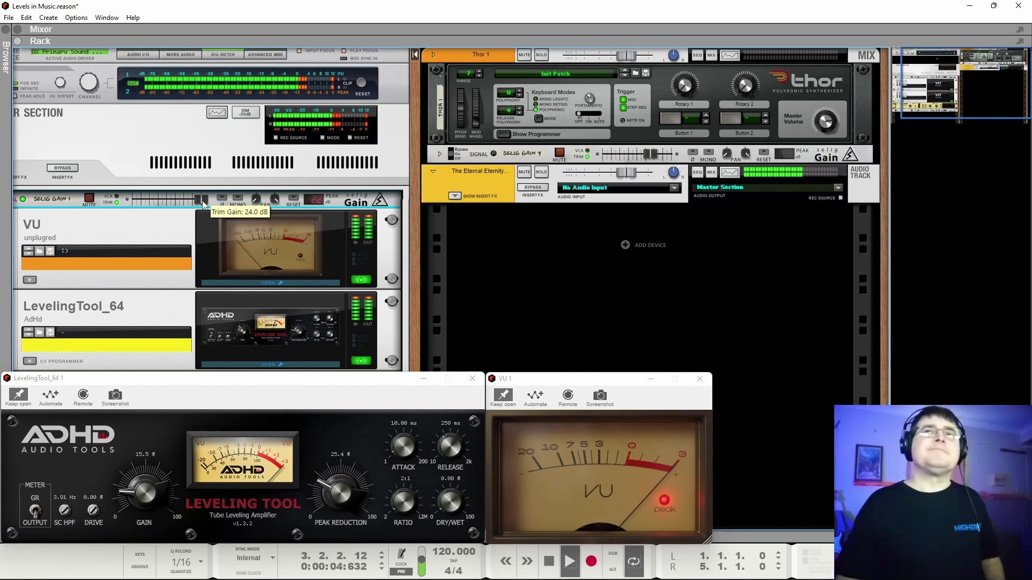
ctrl+click(202, 201)
key(space)
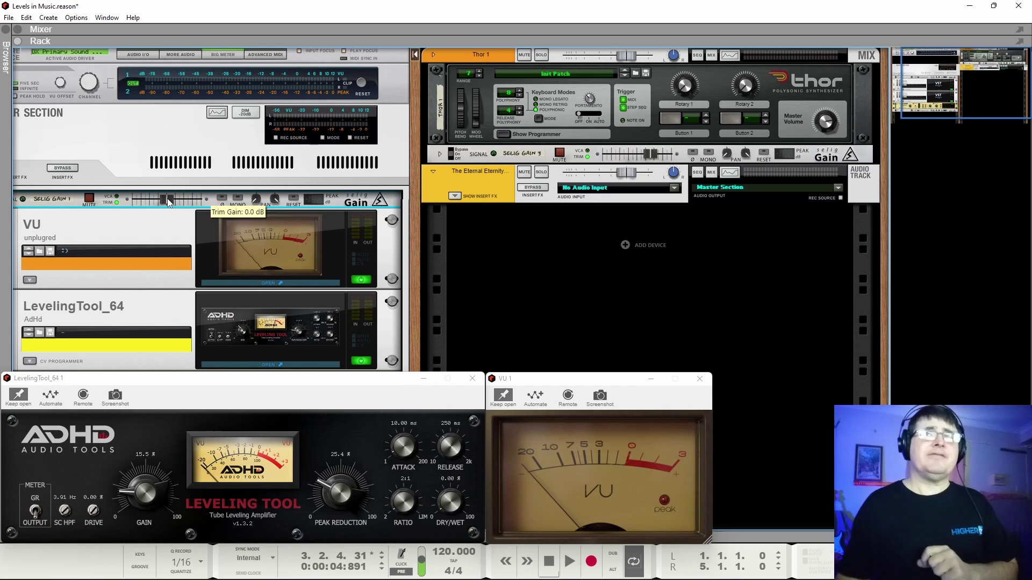
- Set the trim gain of Selig Gain 1 to -3.4 dB and play the track
drag(168, 202, 164, 204)
key(space)
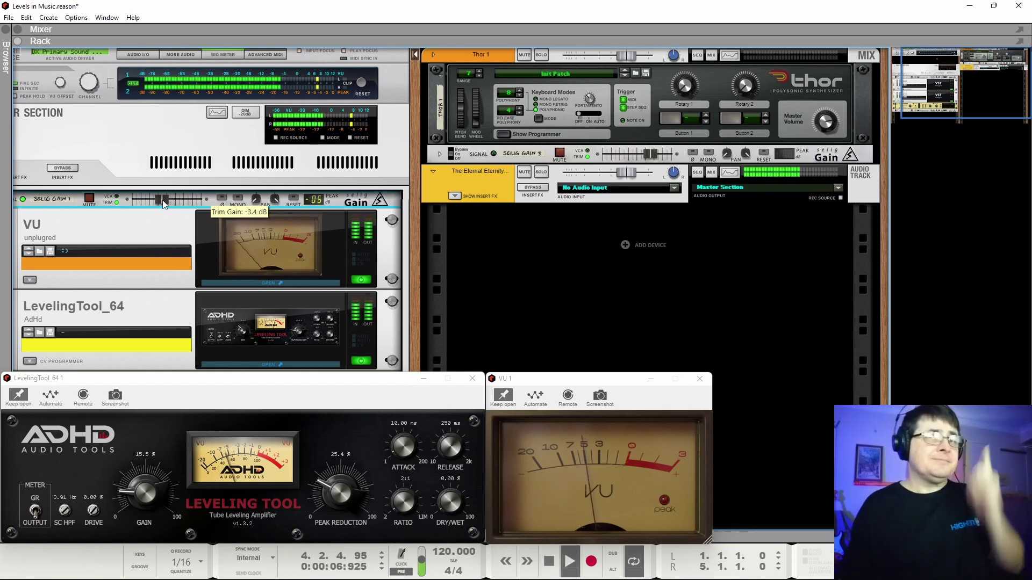
- Reset the trim gain of Selig Gain 1 to 0.0 dB and play the track to check its levels on the meters
ctrl+click(164, 203)
key(space)
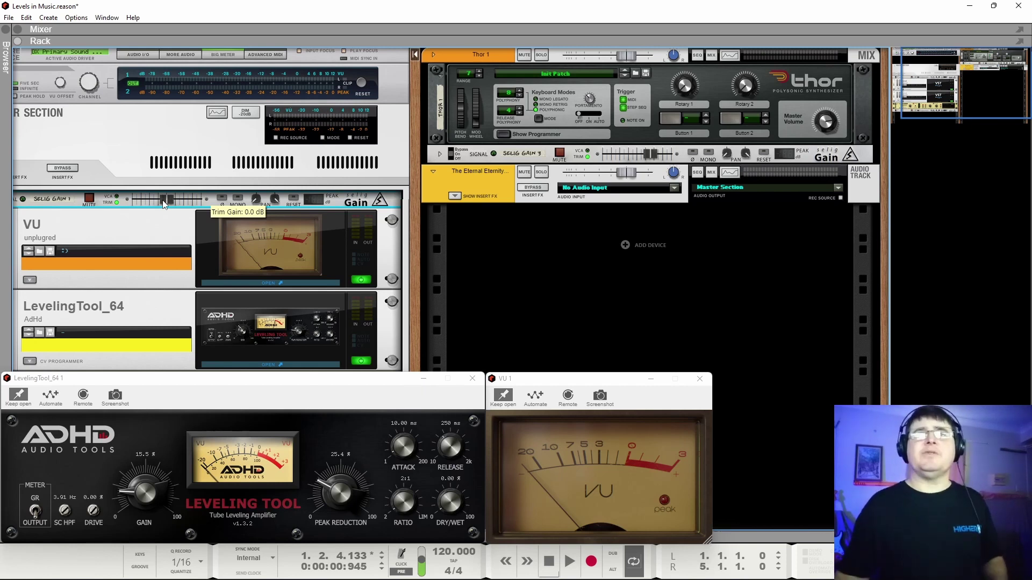
click(592, 562)
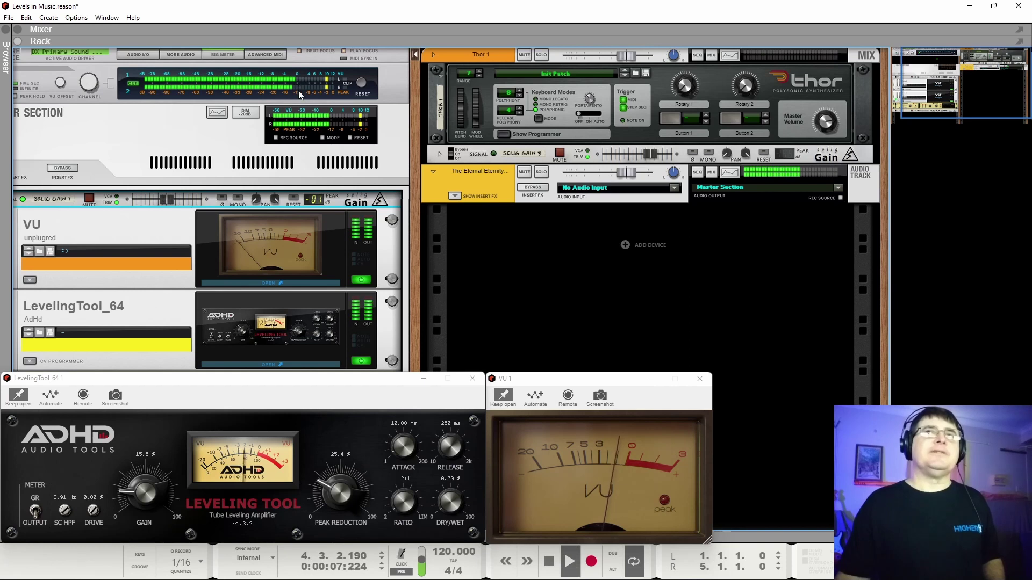
key(space)
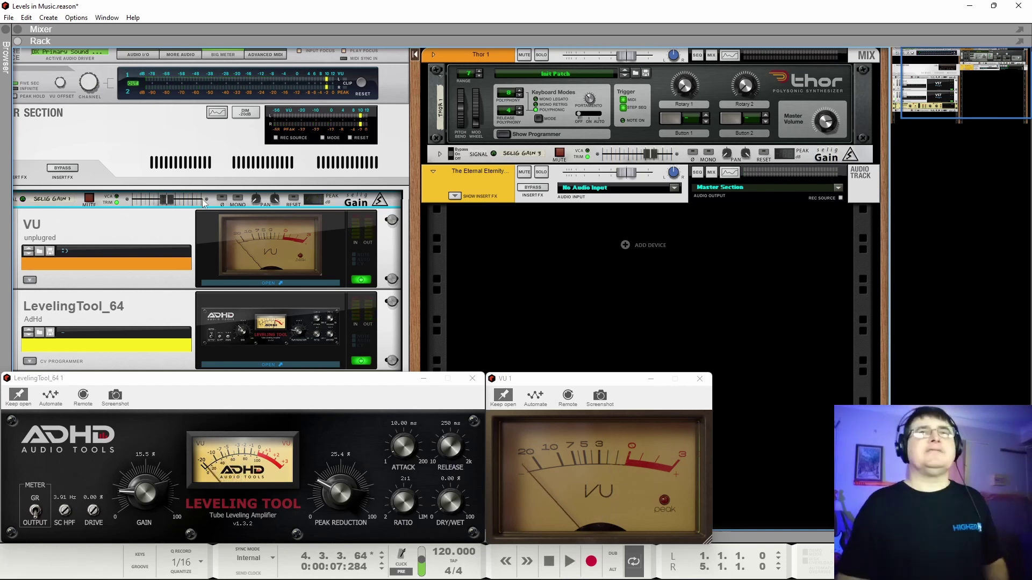
- Raise the trim gain of Selig Gain 1 to 2.5 dB during playback, and reset it to 0.0 dB with playback stopped
key(space)
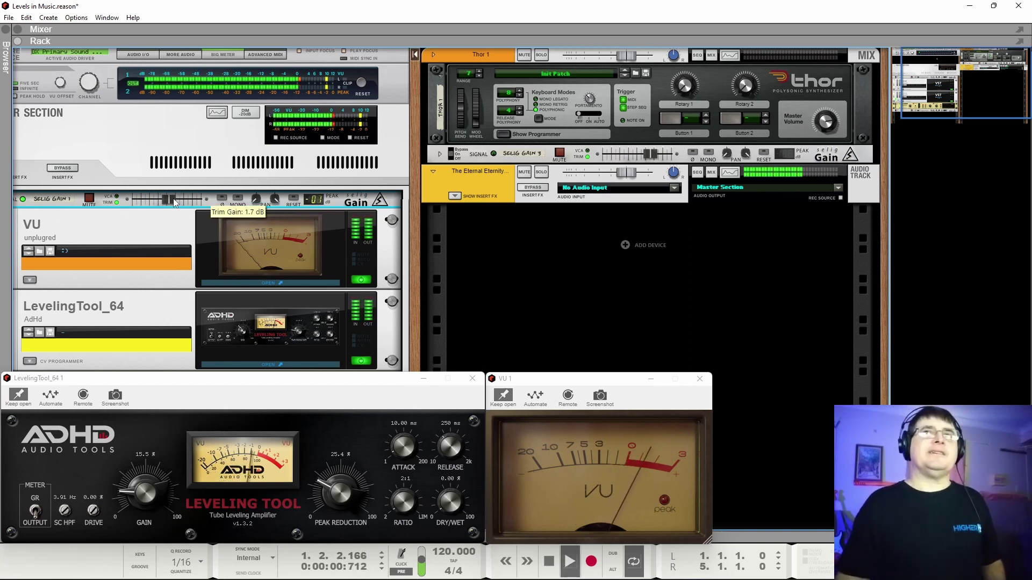
drag(173, 198, 175, 199)
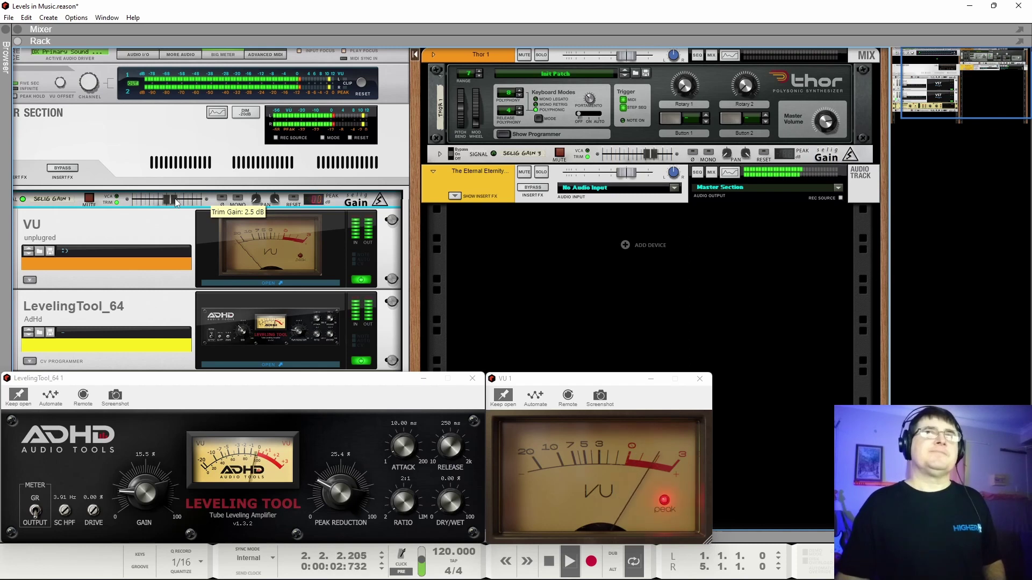
key(space)
ctrl+click(175, 198)
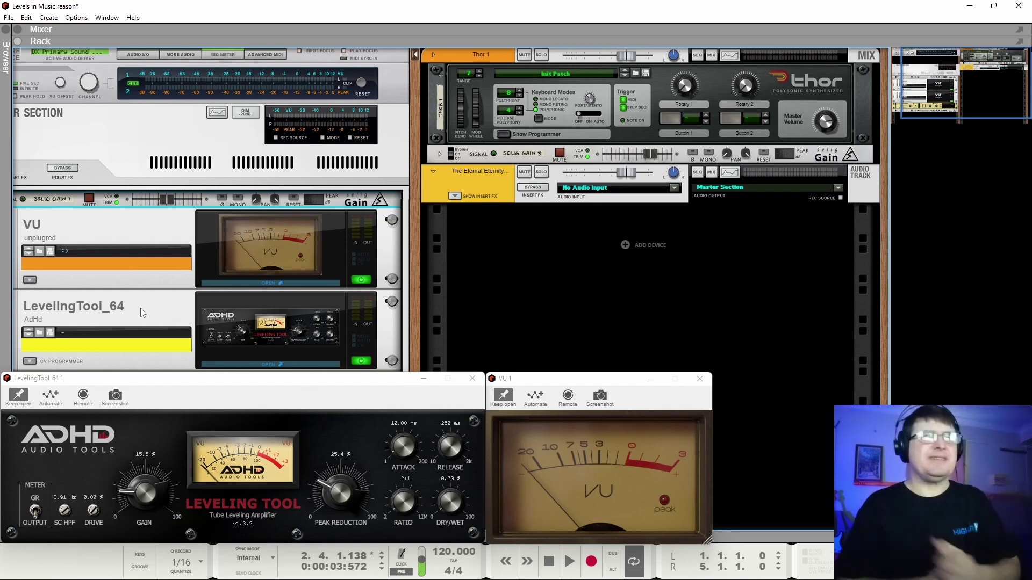
- Push the trim gain of Selig Gain 1 up with playback stopped and reset it to 0.0 dB
ctrl+click(164, 203)
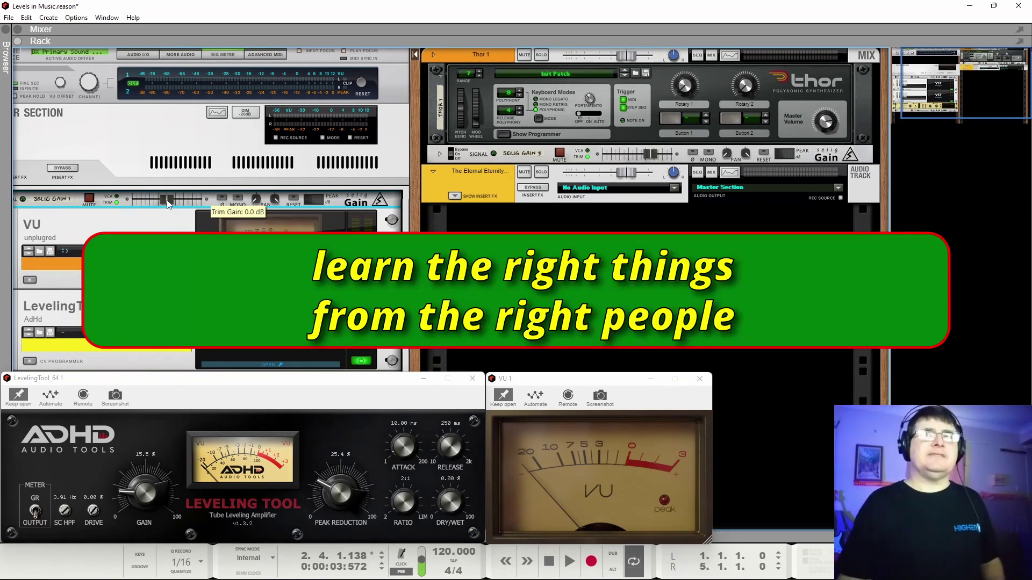
drag(164, 203, 194, 197)
ctrl+click(194, 197)
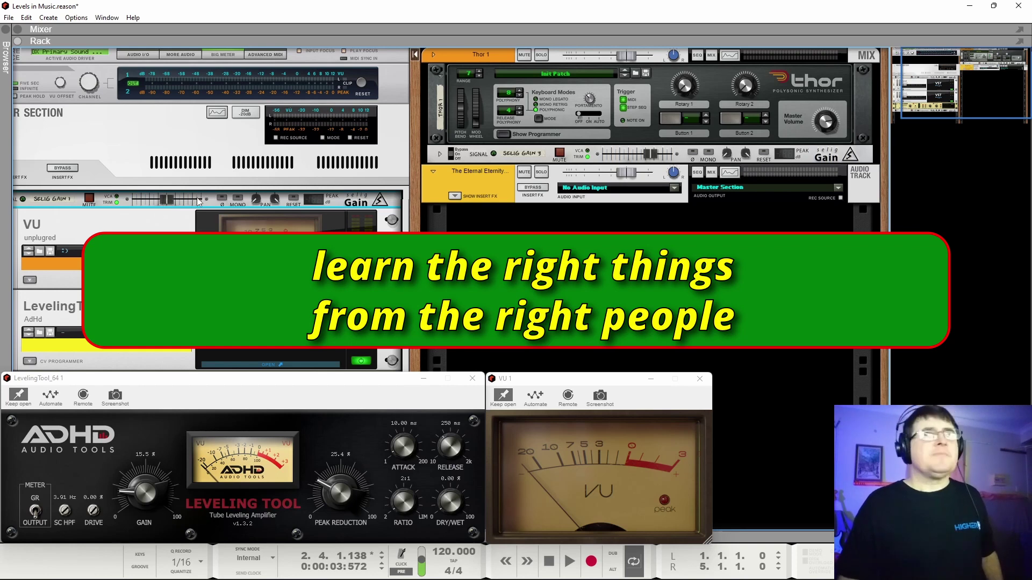